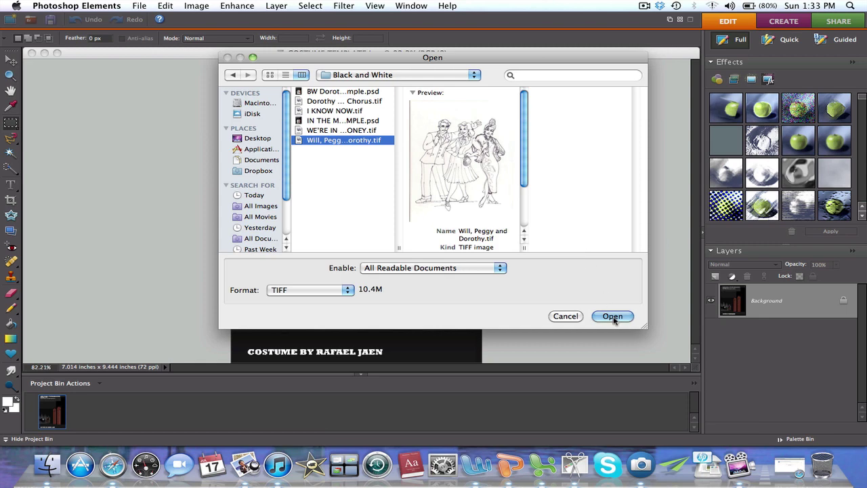
Step: Open the costume template and B&W sketch, then copy a rectangle around the three figures
{"action": "left_click", "coordinate": [612, 316]}
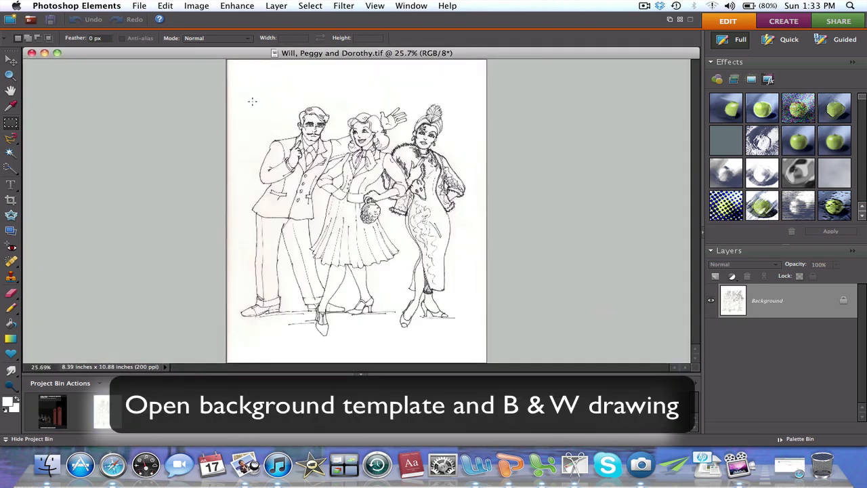
{"action": "left_click", "coordinate": [14, 125]}
{"action": "left_click_drag", "start_coordinate": [324, 245], "coordinate": [475, 337]}
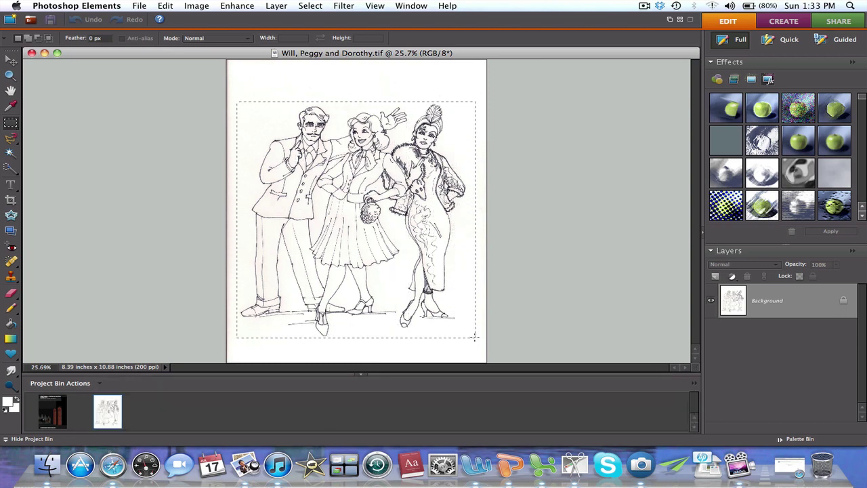
{"action": "left_click", "coordinate": [166, 7]}
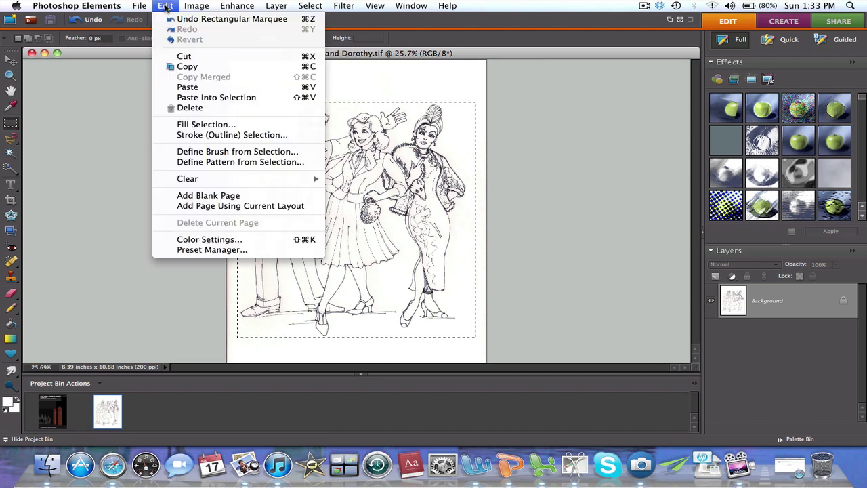
{"action": "left_click", "coordinate": [187, 66]}
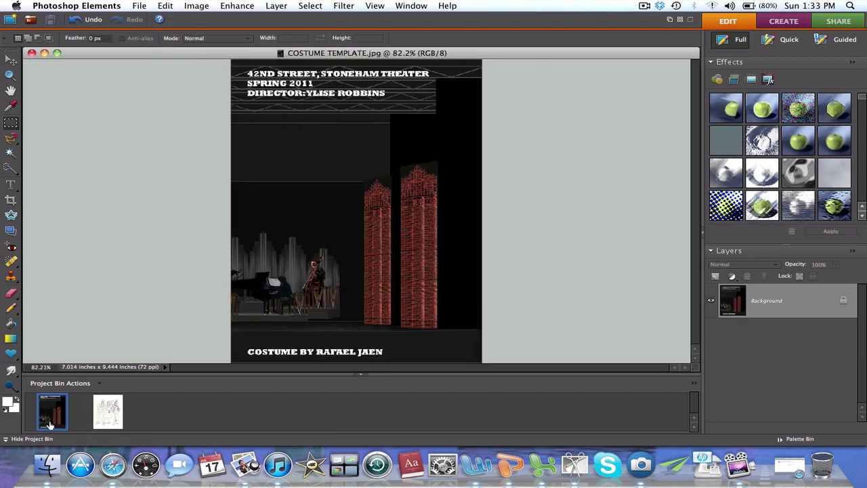
Step: Paste the copied sketch into COSTUME TEMPLATE.jpg as Layer 1
{"action": "left_click", "coordinate": [48, 425]}
{"action": "left_click", "coordinate": [169, 6]}
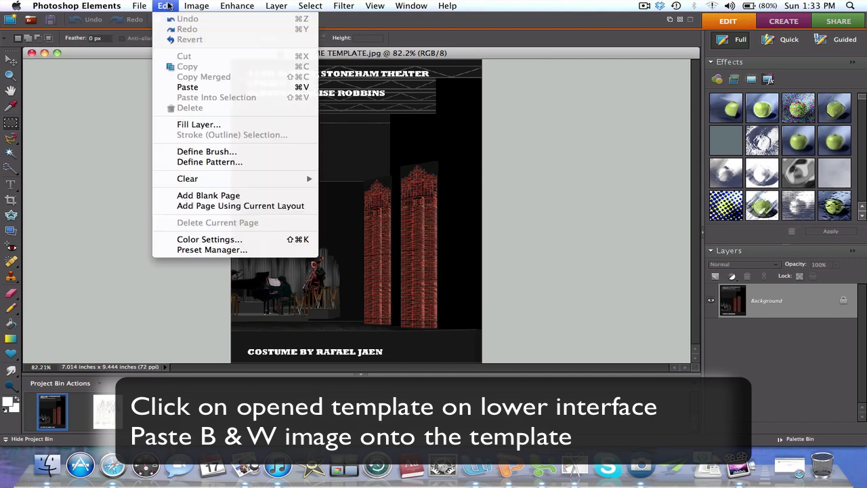
{"action": "left_click", "coordinate": [187, 86]}
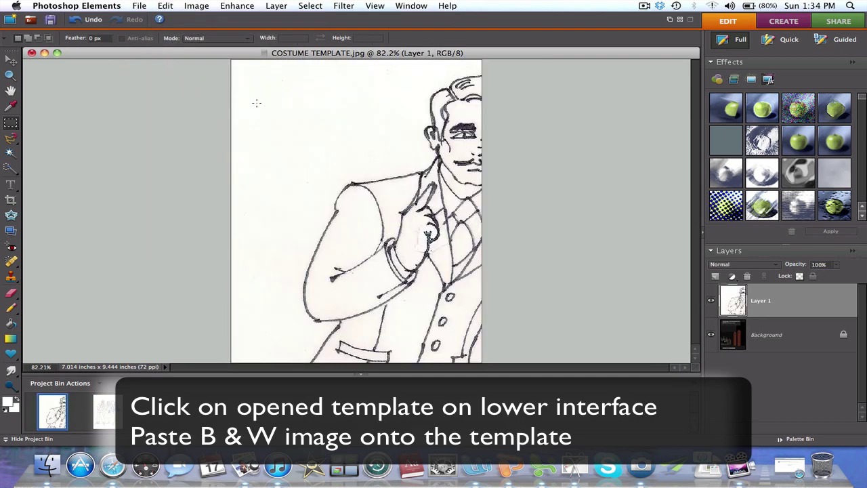
Step: Free Transform the sketch layer to 25% width and 25% height
{"action": "left_click", "coordinate": [199, 6]}
{"action": "mouse_move", "coordinate": [224, 29]}
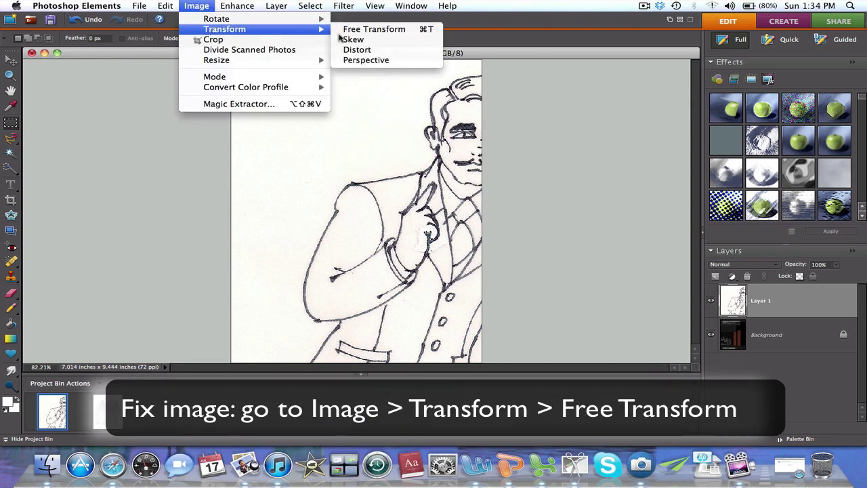
{"action": "left_click", "coordinate": [366, 30]}
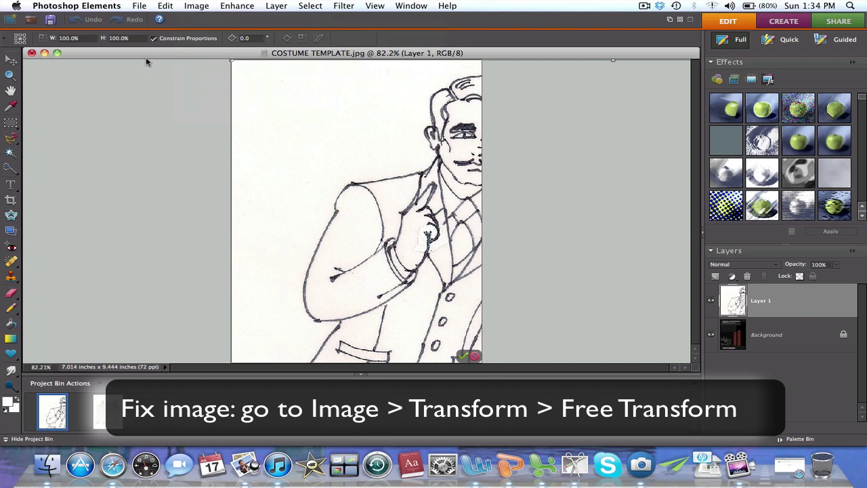
{"action": "double_click", "coordinate": [62, 38]}
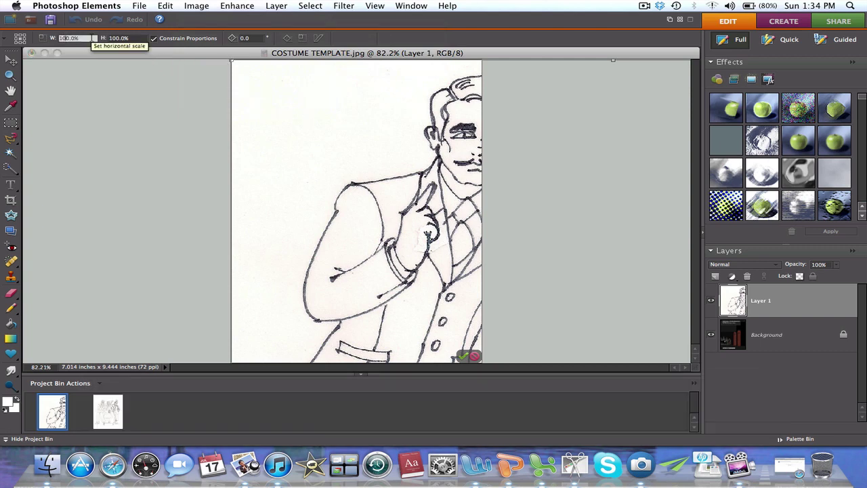
{"action": "type", "text": "1"}
{"action": "key", "text": "Return"}
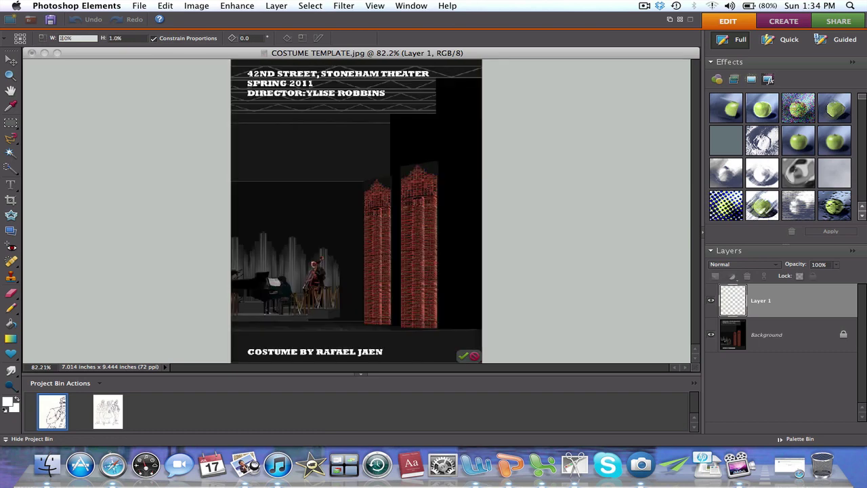
{"action": "type", "text": "25"}
{"action": "key", "text": "Return"}
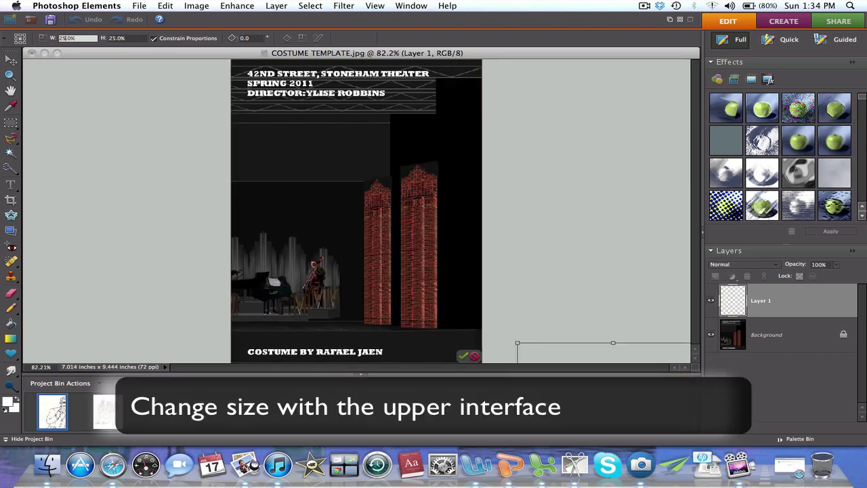
{"action": "left_click", "coordinate": [140, 38]}
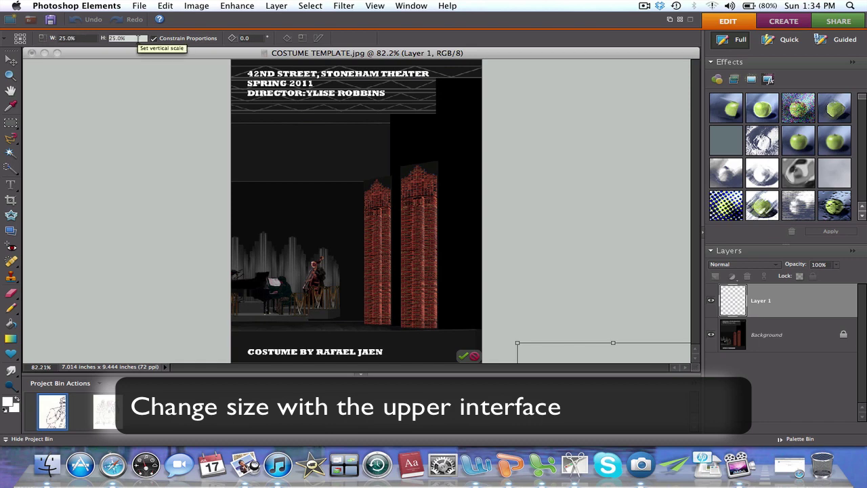
Step: Move the scaled sketch to the poster's middle, just above the credit line, and commit
{"action": "left_click_drag", "start_coordinate": [586, 349], "coordinate": [392, 160]}
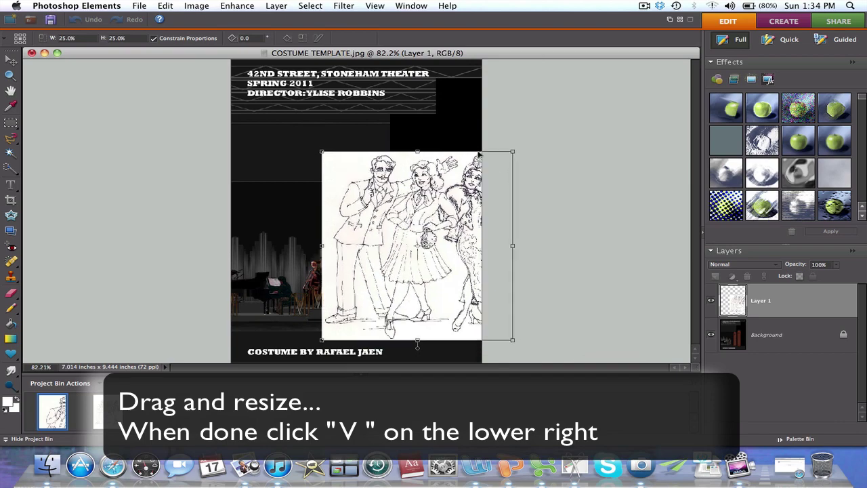
{"action": "mouse_move", "coordinate": [498, 172]}
{"action": "left_mouse_down"}
{"action": "mouse_move", "coordinate": [388, 172]}
{"action": "mouse_move", "coordinate": [434, 180]}
{"action": "left_mouse_up"}
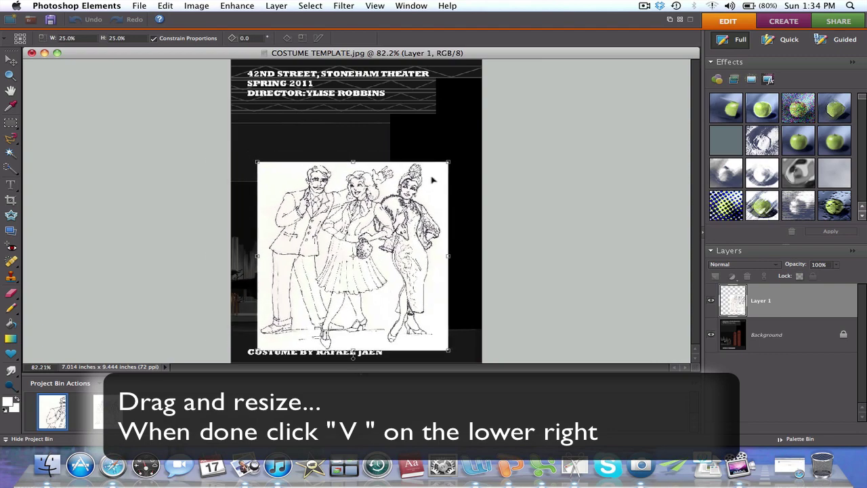
{"action": "left_click_drag", "start_coordinate": [434, 179], "coordinate": [432, 180]}
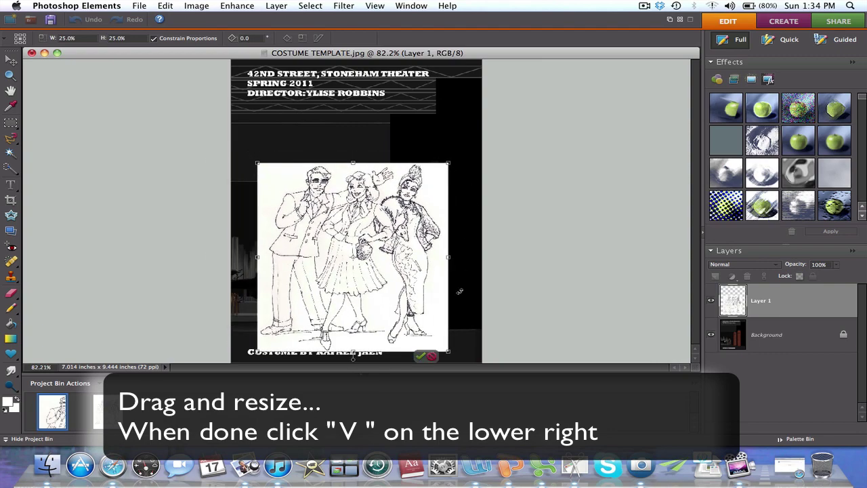
{"action": "left_click", "coordinate": [420, 355]}
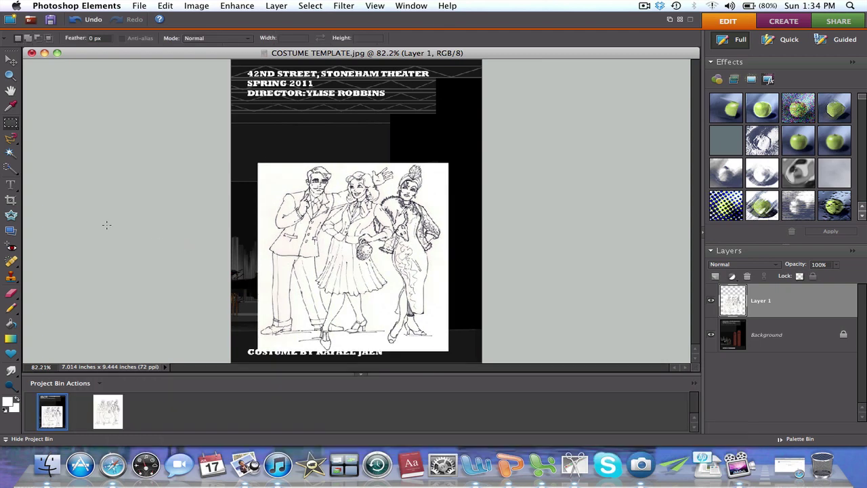
Step: Select the sketch's white background with the Magic Wand and delete it
{"action": "left_click", "coordinate": [11, 152]}
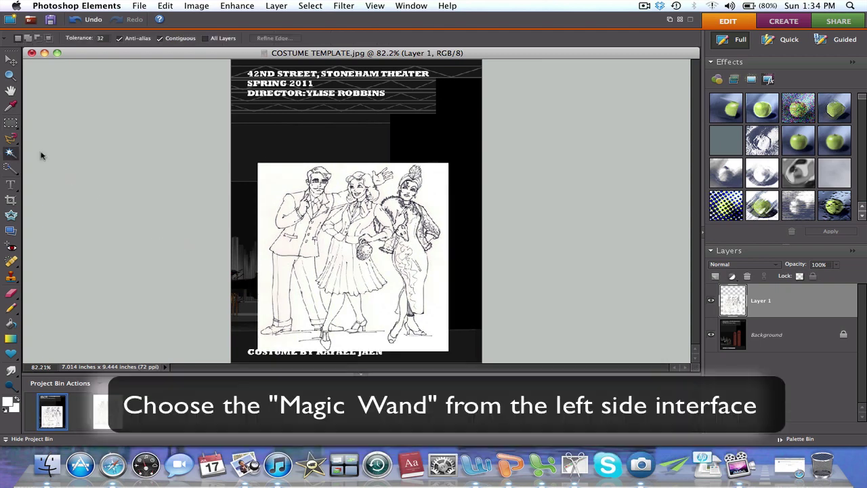
{"action": "left_click", "coordinate": [297, 171]}
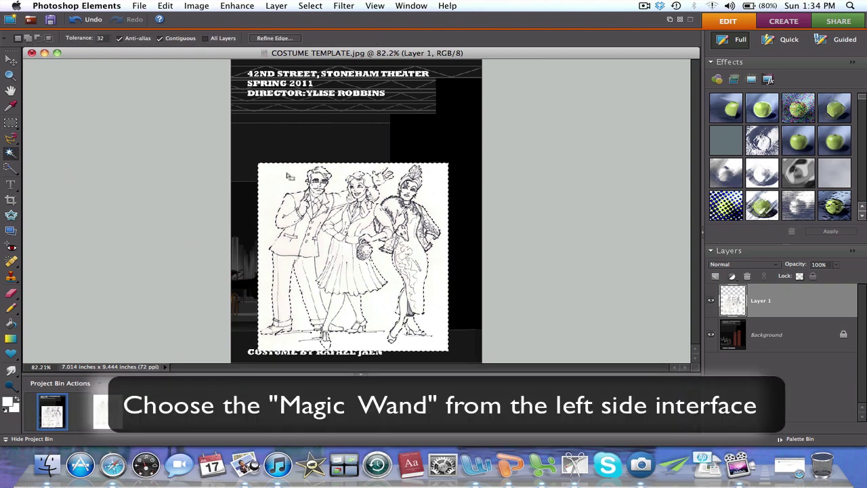
{"action": "left_click", "coordinate": [166, 6]}
{"action": "left_click", "coordinate": [190, 107]}
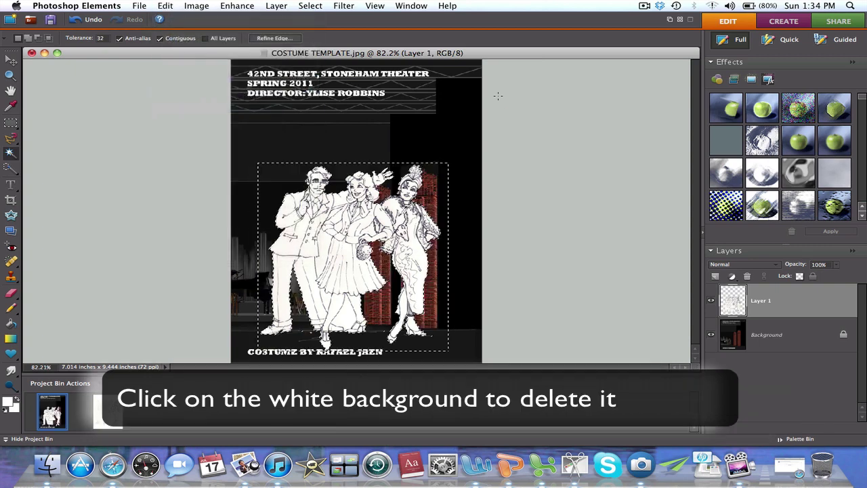
{"action": "key", "text": "super+d"}
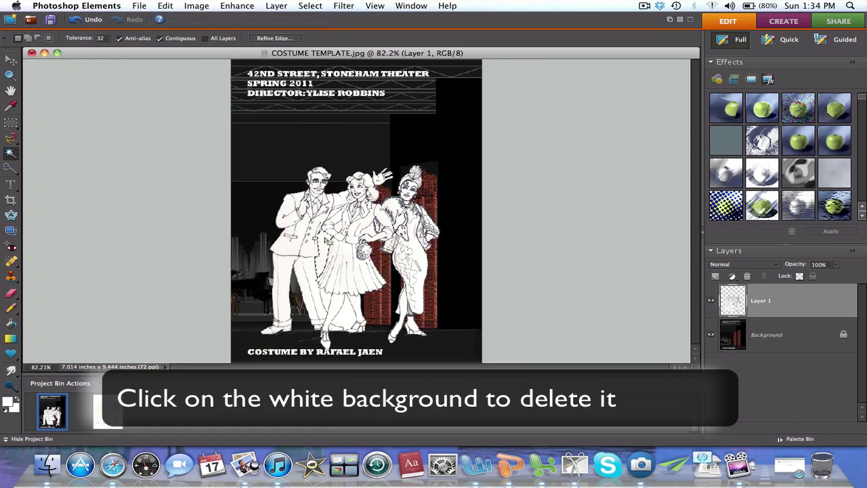
Step: Delete the remaining selected white gap areas around the figures, including inside the dress
{"action": "left_click", "coordinate": [165, 6]}
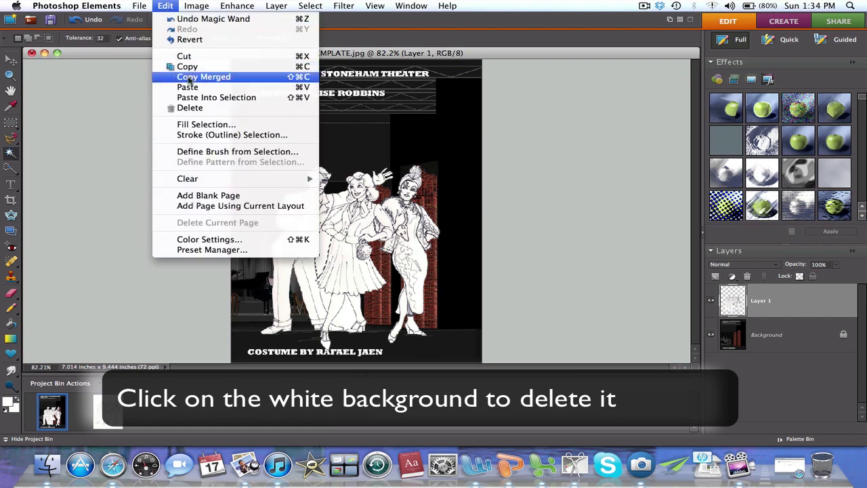
{"action": "left_click", "coordinate": [189, 107]}
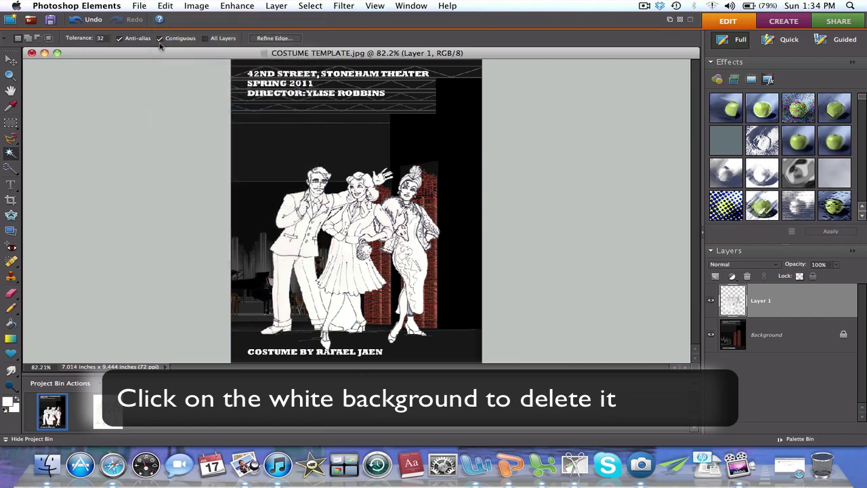
{"action": "left_click", "coordinate": [165, 5]}
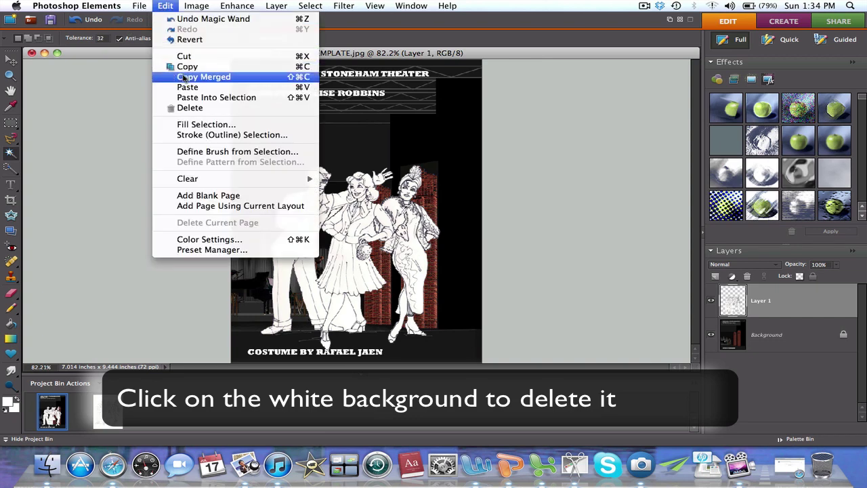
{"action": "left_click", "coordinate": [189, 107]}
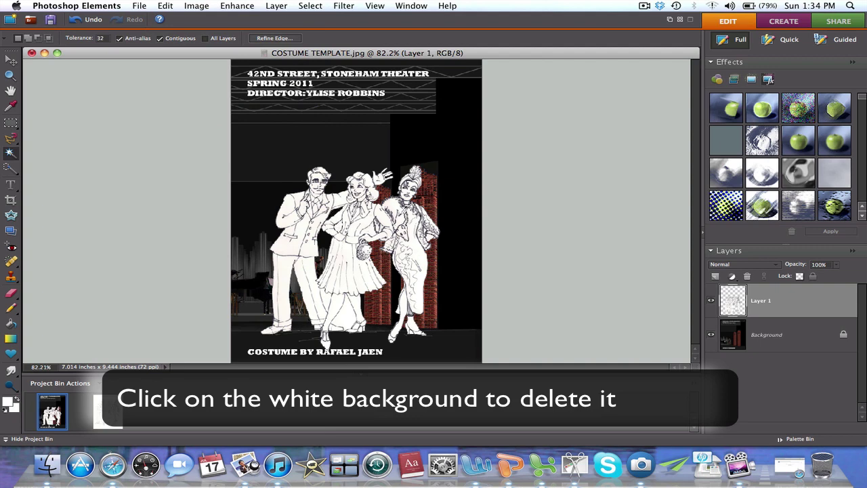
{"action": "left_click", "coordinate": [165, 6]}
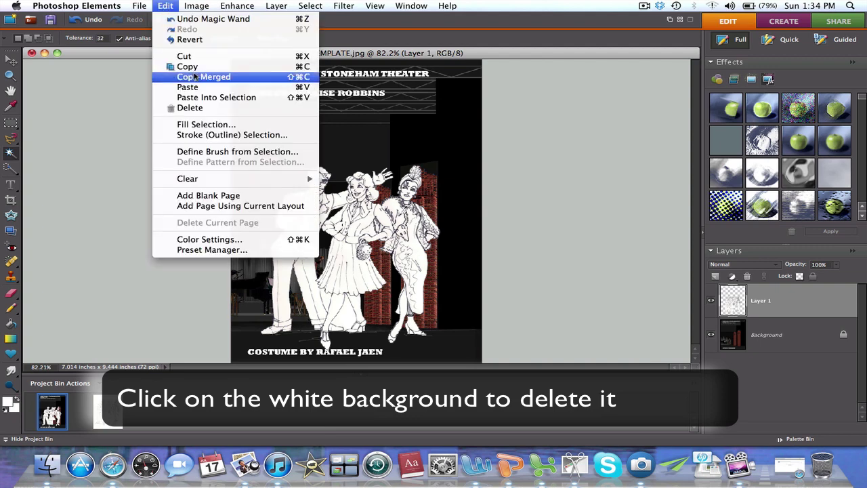
{"action": "left_click", "coordinate": [189, 107]}
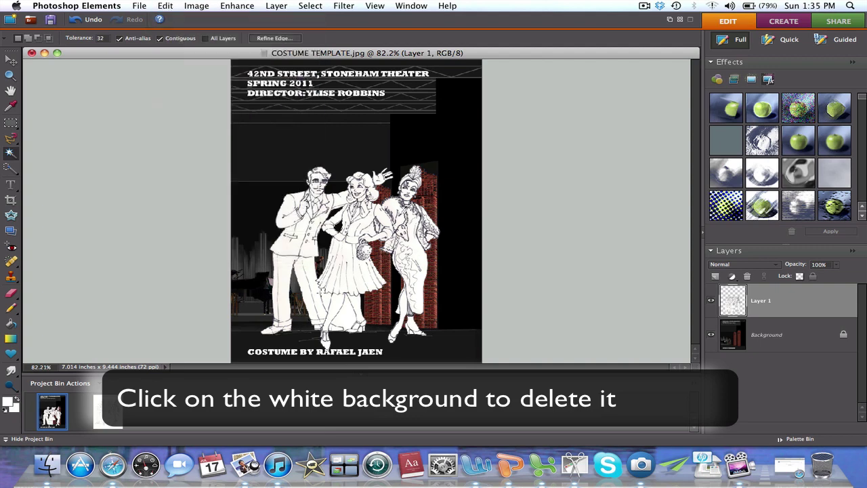
{"action": "left_click", "coordinate": [161, 8]}
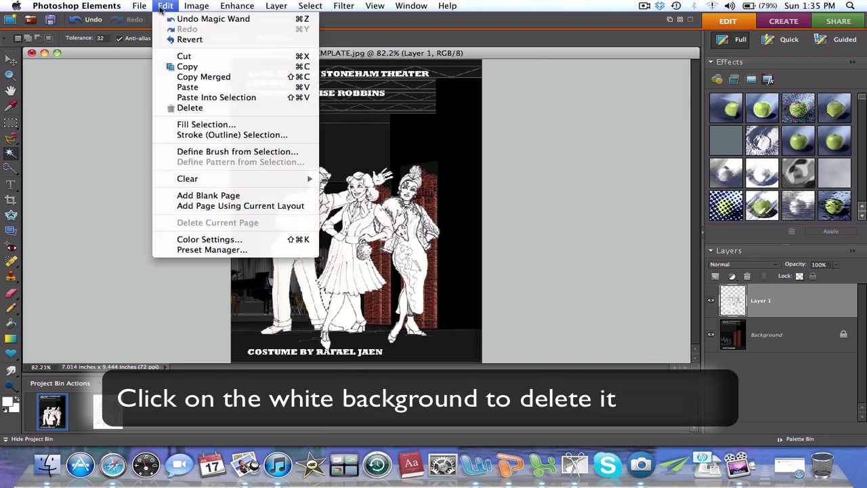
{"action": "left_click", "coordinate": [189, 107]}
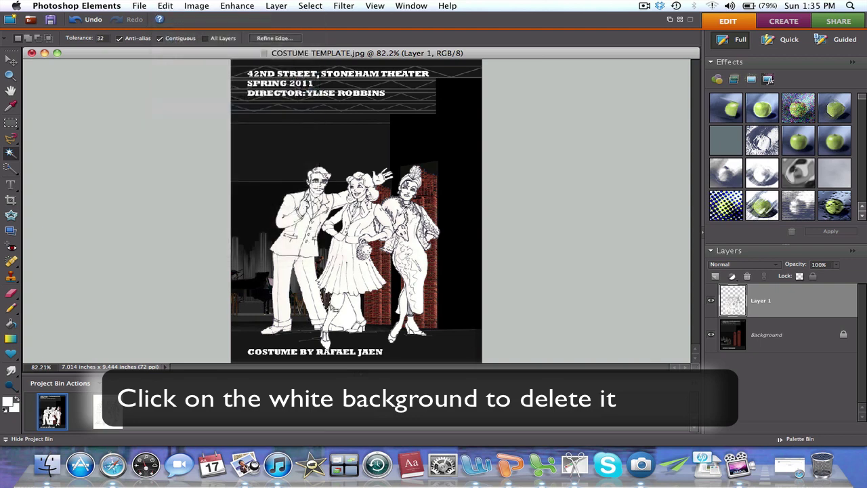
{"action": "left_click", "coordinate": [163, 8]}
{"action": "left_click", "coordinate": [184, 107]}
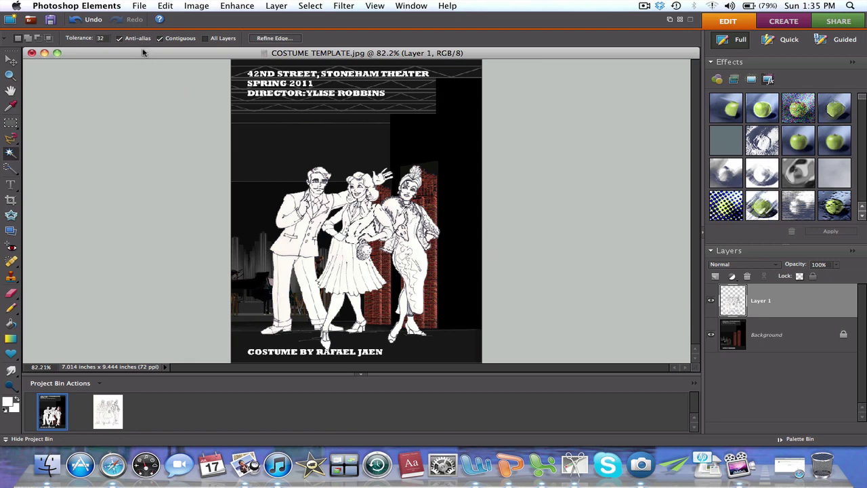
{"action": "left_click", "coordinate": [163, 6]}
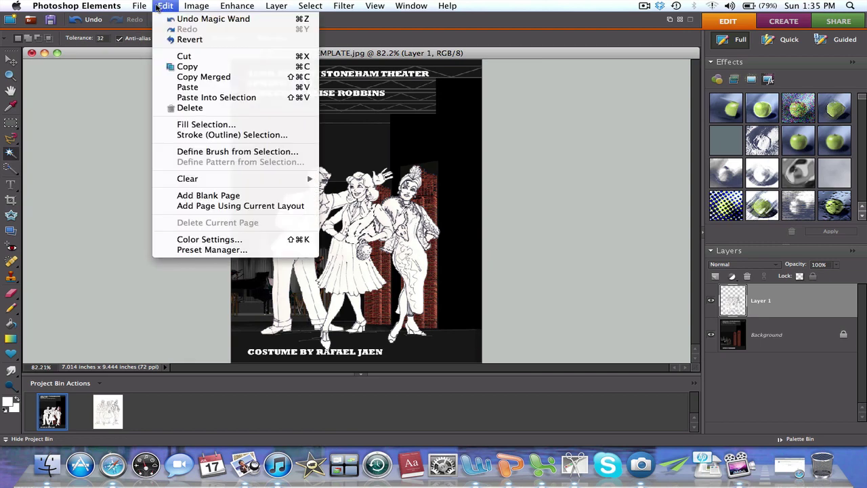
{"action": "left_click", "coordinate": [190, 109]}
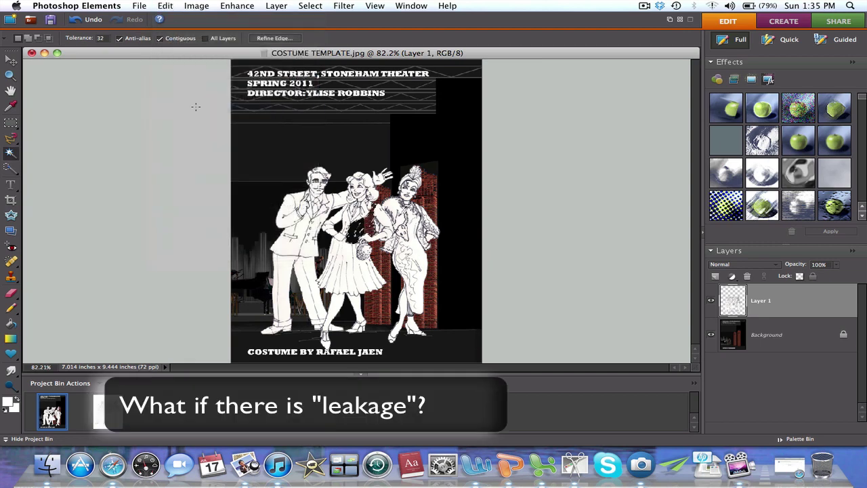
Step: Undo the deletion that holed the dress and zoom in closely on the figures
{"action": "left_click", "coordinate": [86, 20]}
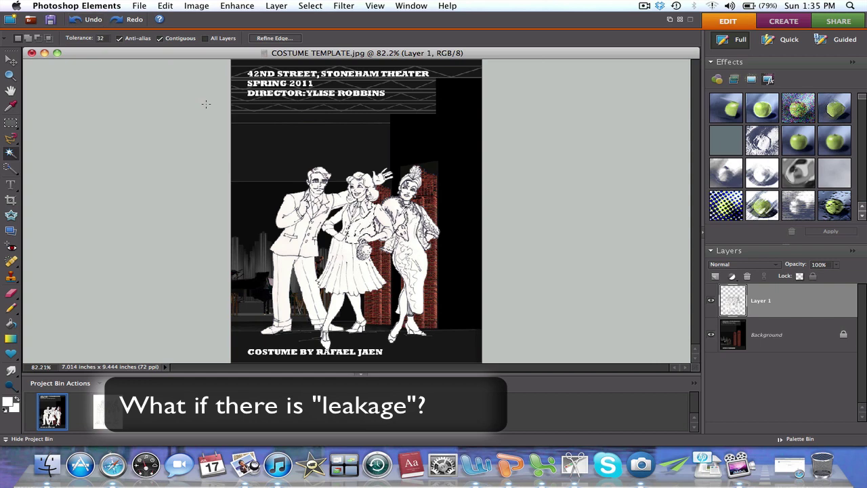
{"action": "key", "text": "super+plus"}
{"action": "key", "text": "super+plus"}
{"action": "key", "text": "super+plus"}
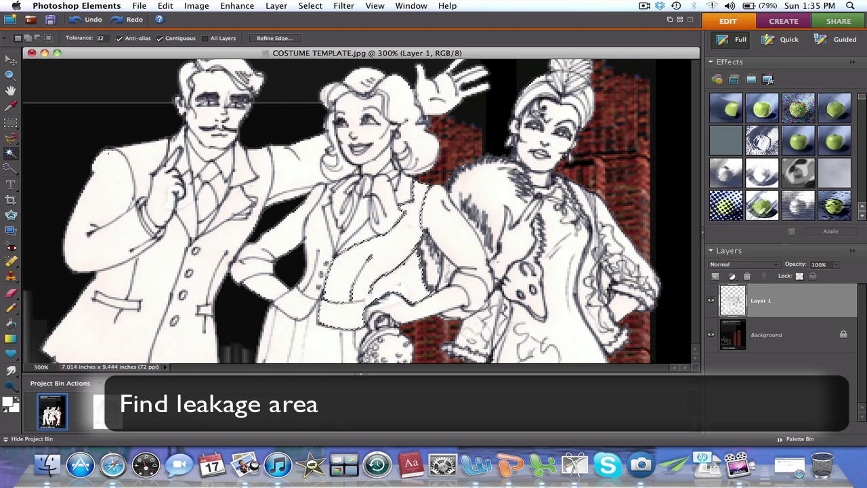
{"action": "left_click", "coordinate": [12, 305]}
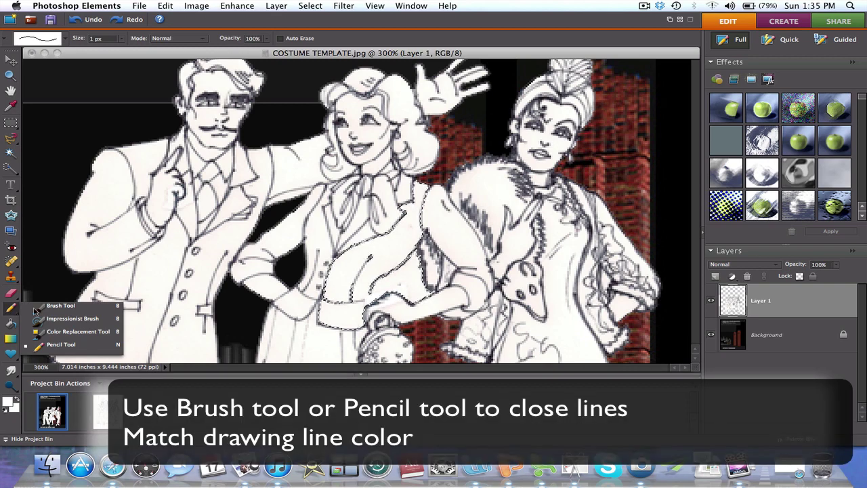
Step: Paint a black 2 px brush line closing the gap in the dress outline
{"action": "left_click", "coordinate": [18, 310]}
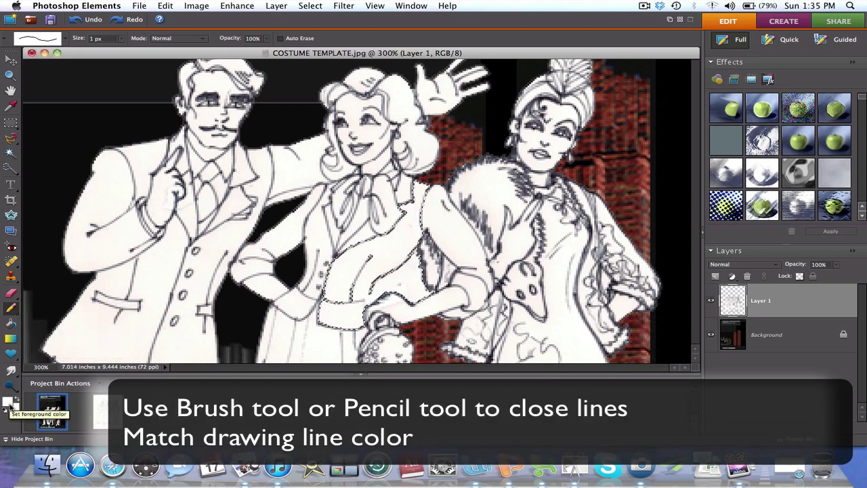
{"action": "left_click", "coordinate": [10, 400]}
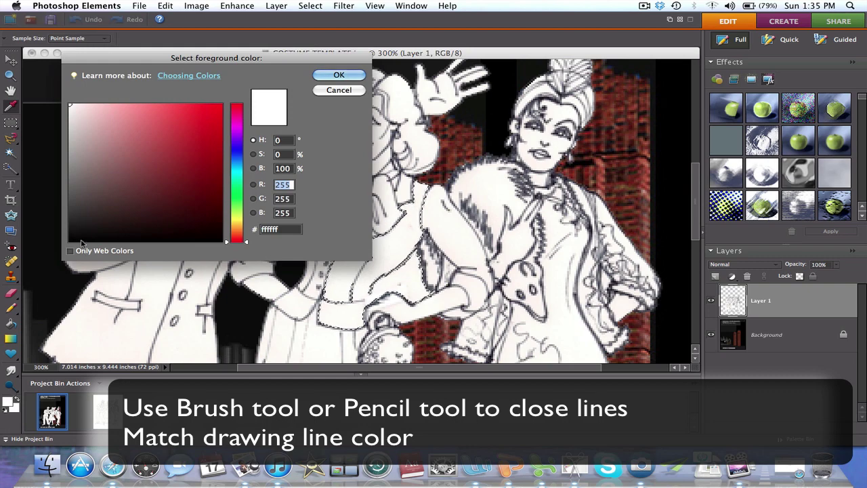
{"action": "left_click", "coordinate": [80, 238]}
{"action": "left_click", "coordinate": [339, 74]}
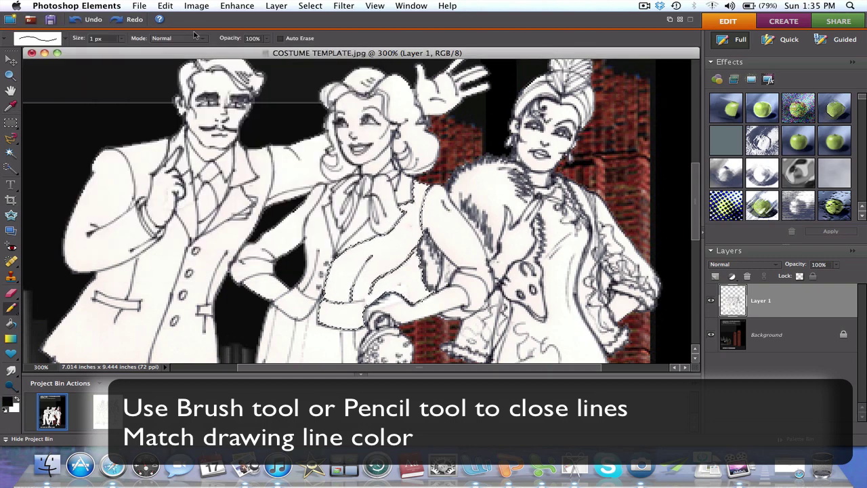
{"action": "left_click", "coordinate": [121, 38]}
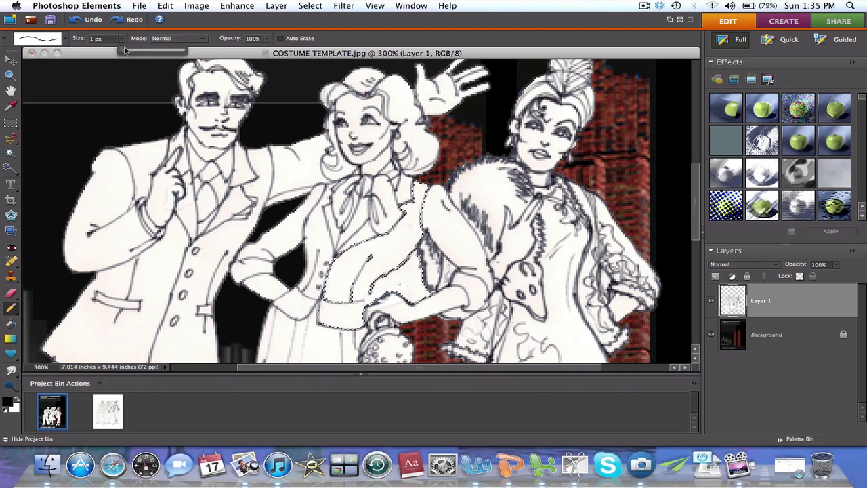
{"action": "left_click", "coordinate": [125, 51]}
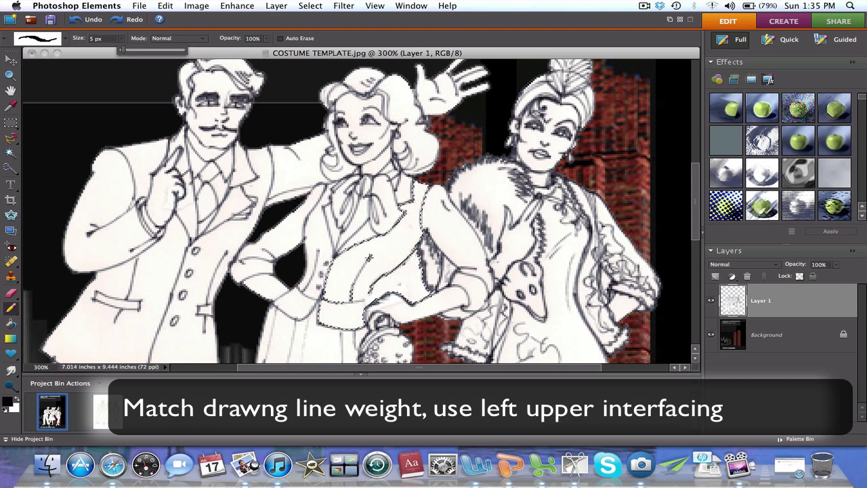
{"action": "left_click", "coordinate": [371, 271]}
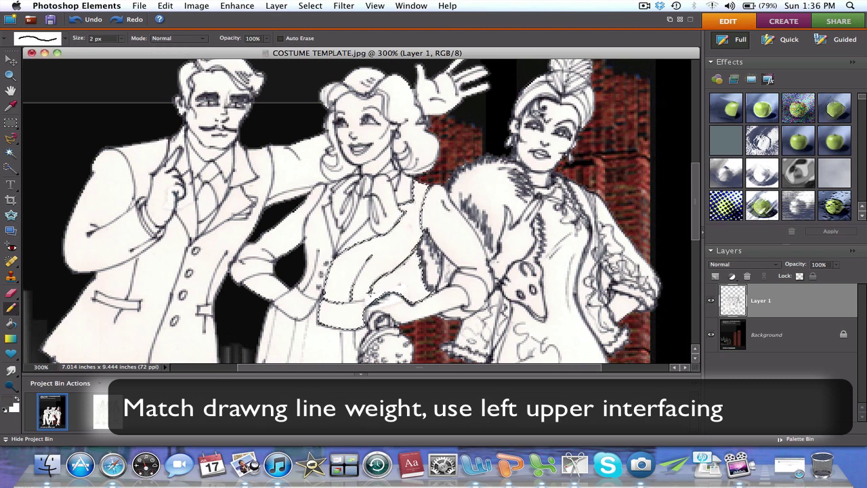
{"action": "left_click", "coordinate": [395, 250]}
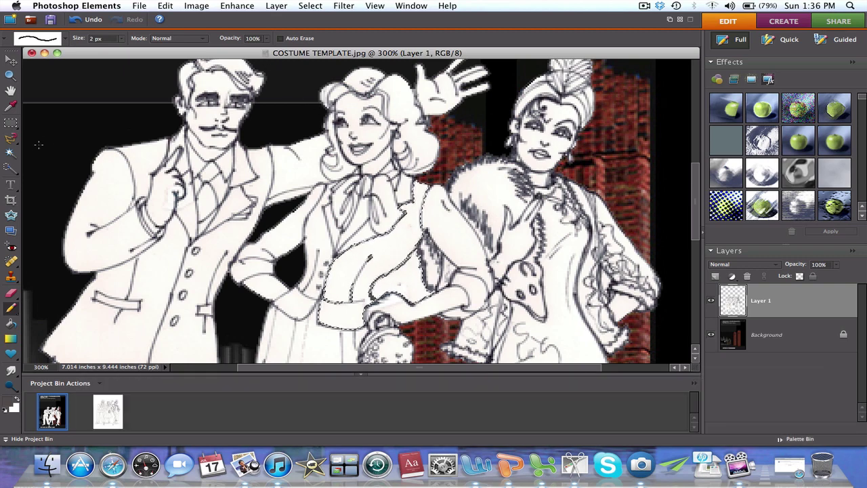
{"action": "left_click", "coordinate": [15, 154]}
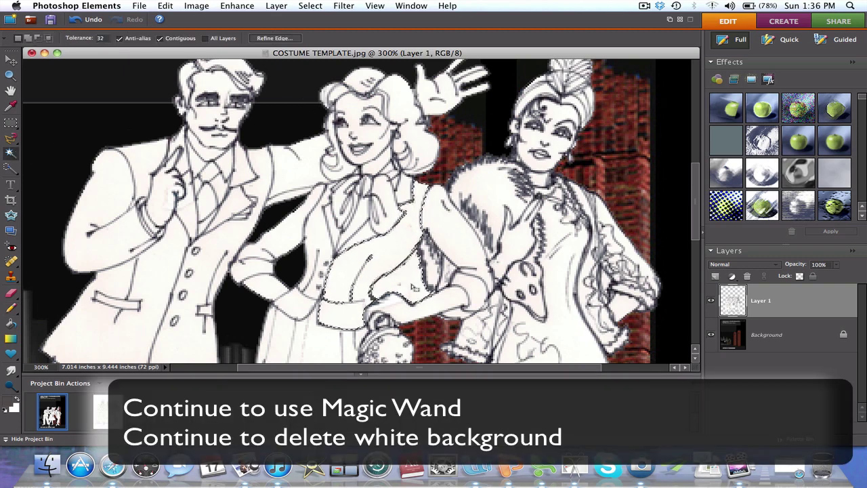
Step: Delete the leftover white area beside the woman's waist
{"action": "key", "text": "super+d"}
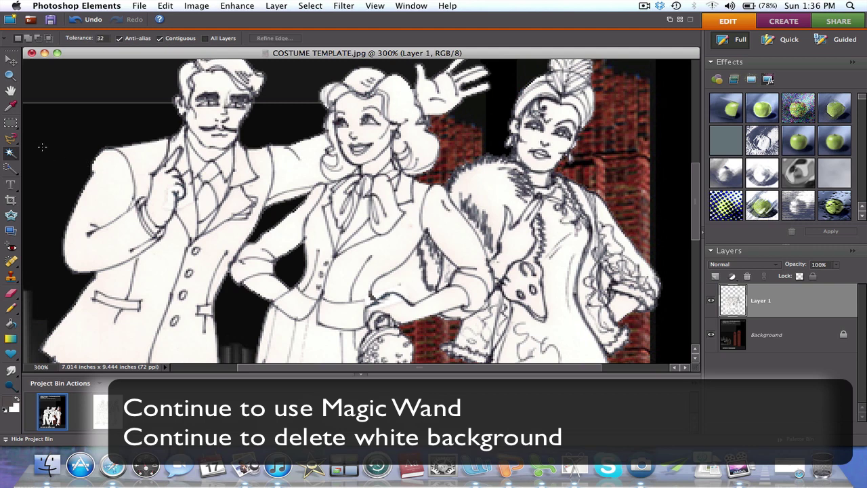
{"action": "left_click", "coordinate": [405, 283]}
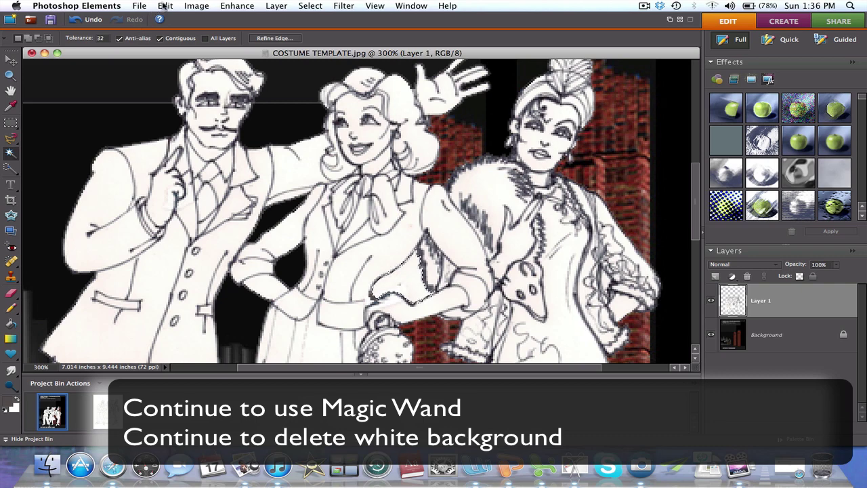
{"action": "left_click", "coordinate": [164, 5]}
{"action": "left_click", "coordinate": [194, 108]}
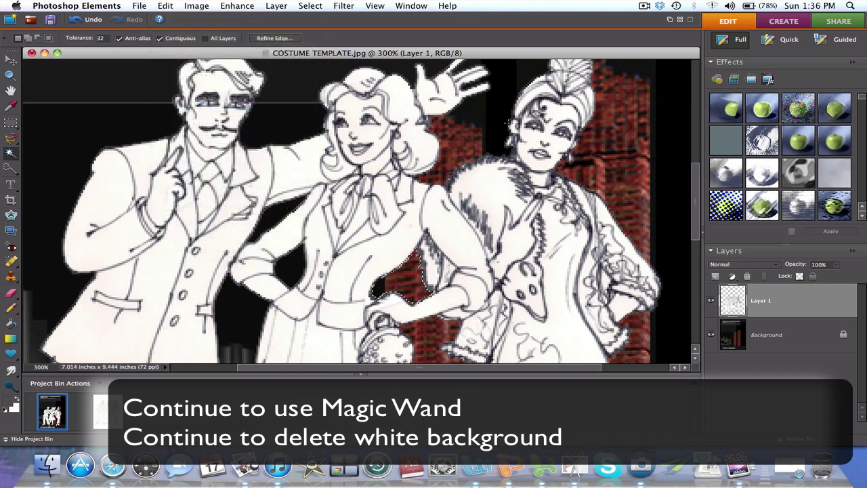
Step: Delete the white gaps around the dancers' shoes and feet
{"action": "scroll", "coordinate": [621, 291], "scroll_direction": "down", "scroll_amount": 10}
{"action": "left_click", "coordinate": [550, 306]}
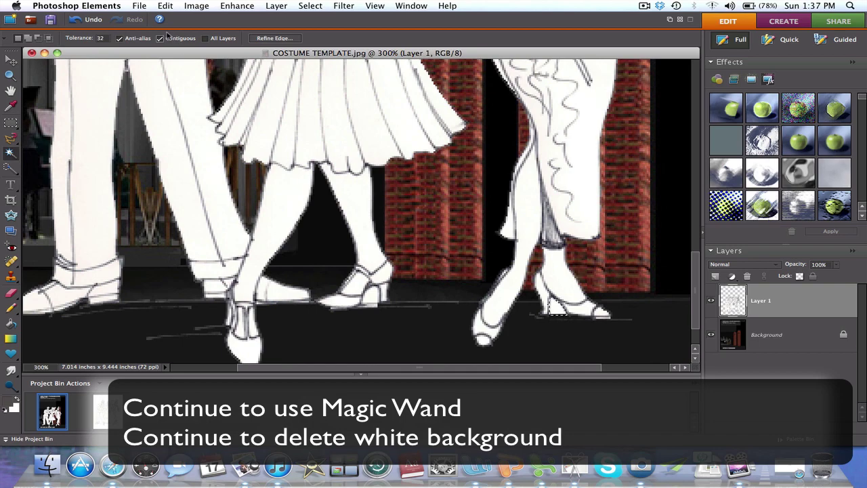
{"action": "left_click", "coordinate": [164, 5]}
{"action": "left_click", "coordinate": [189, 108]}
{"action": "left_click", "coordinate": [371, 297]}
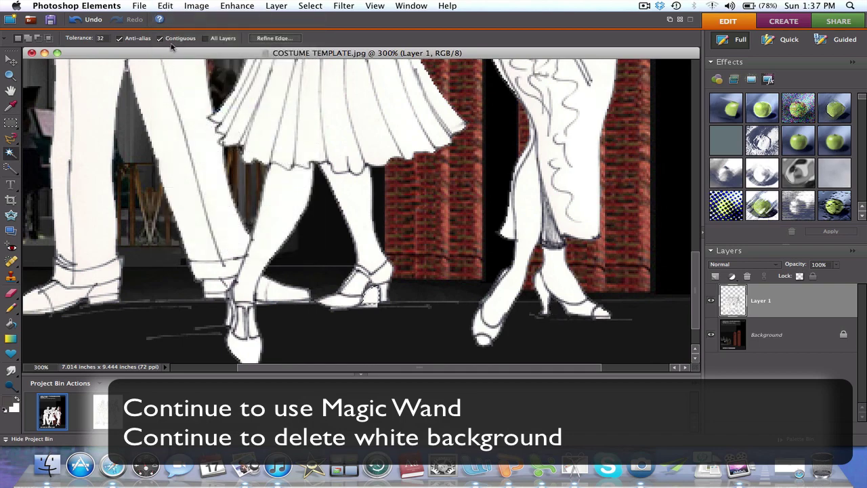
{"action": "left_click", "coordinate": [165, 6]}
{"action": "left_click", "coordinate": [190, 107]}
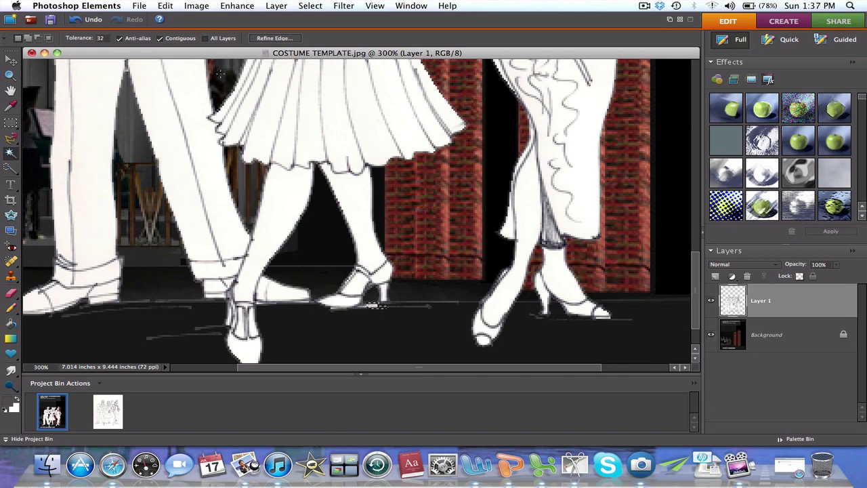
{"action": "left_click", "coordinate": [169, 6]}
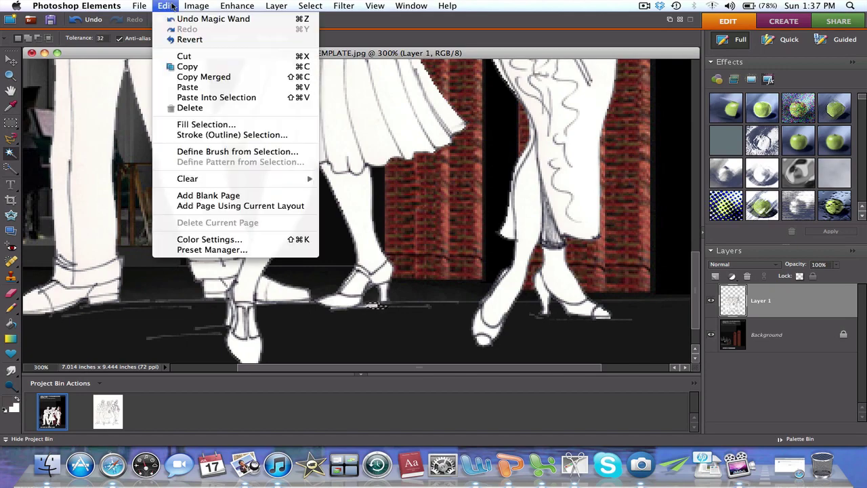
{"action": "left_click", "coordinate": [192, 110]}
{"action": "left_click_drag", "start_coordinate": [693, 299], "coordinate": [694, 324]}
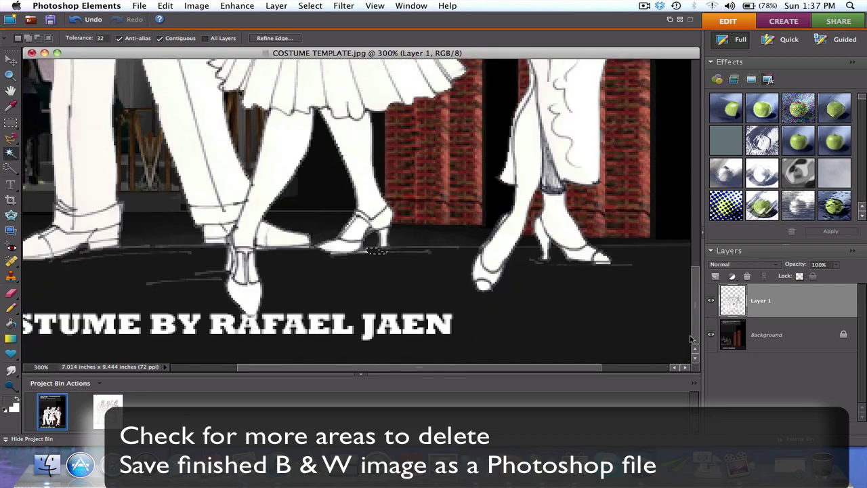
{"action": "scroll", "coordinate": [662, 251], "scroll_direction": "up", "scroll_amount": 5}
{"action": "scroll", "coordinate": [650, 223], "scroll_direction": "up", "scroll_amount": 5}
{"action": "scroll", "coordinate": [640, 203], "scroll_direction": "up", "scroll_amount": 5}
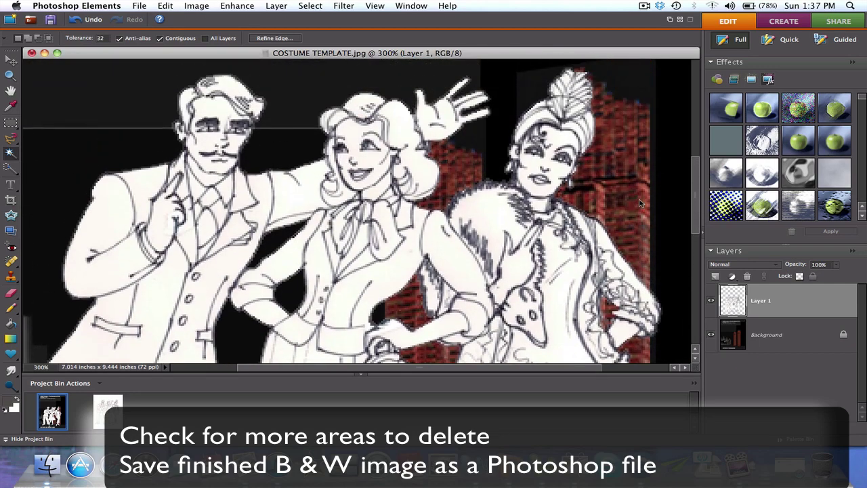
{"action": "scroll", "coordinate": [634, 185], "scroll_direction": "up", "scroll_amount": 3}
{"action": "scroll", "coordinate": [634, 185], "scroll_direction": "up", "scroll_amount": 2}
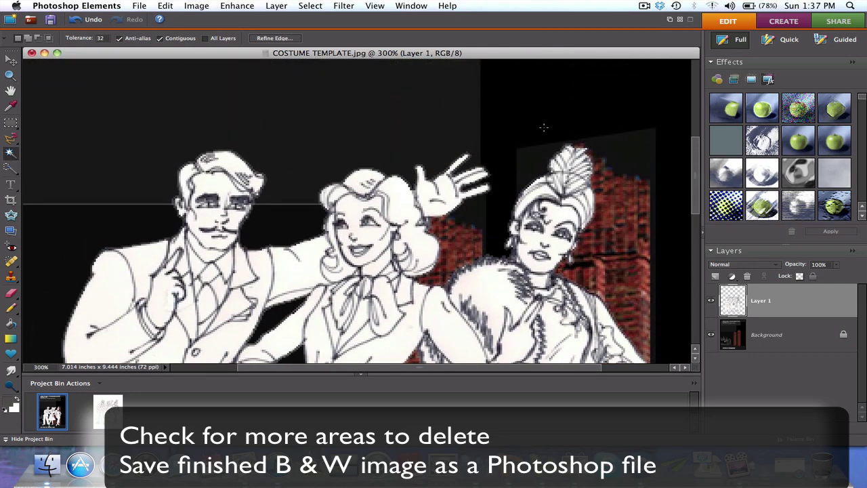
{"action": "key", "text": "ctrl+minus"}
{"action": "key", "text": "ctrl+minus"}
{"action": "key", "text": "ctrl+minus"}
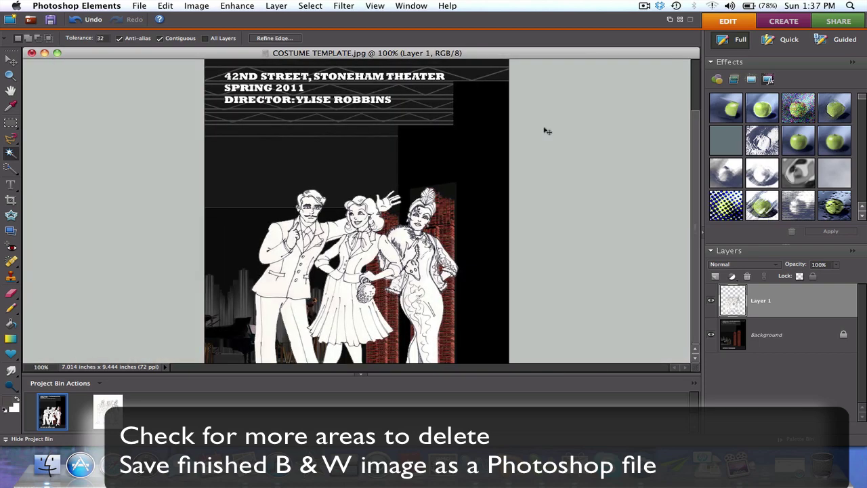